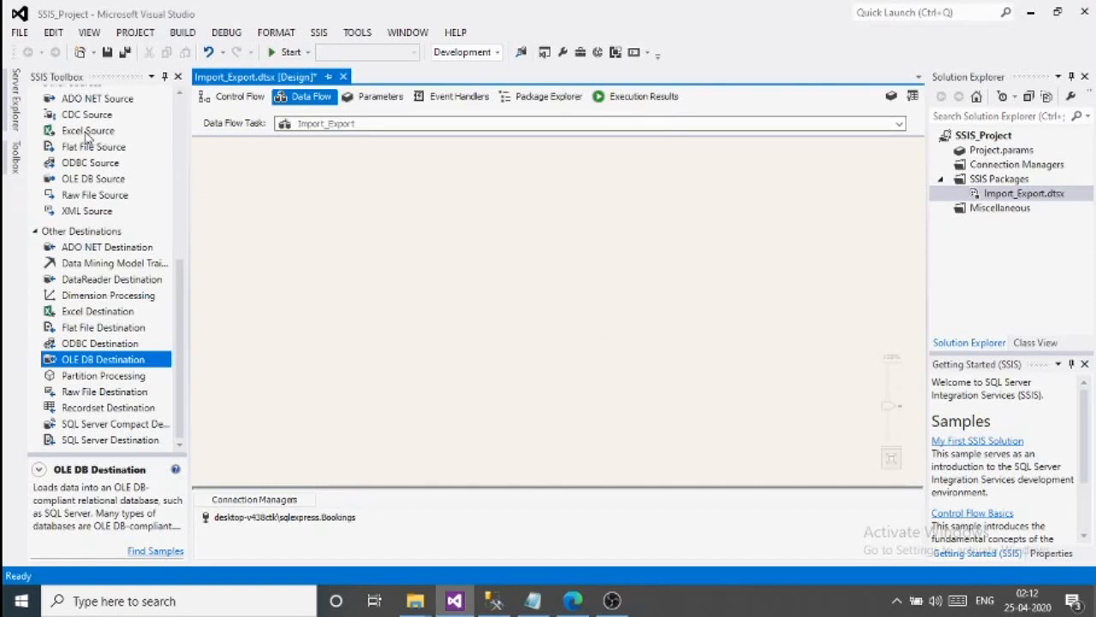
- Add an Excel Source to the Import_Export data flow and create its Excel connection to the Bookings workbook in SSRS_Project\Data
left_click_drag(86, 133, 315, 183)
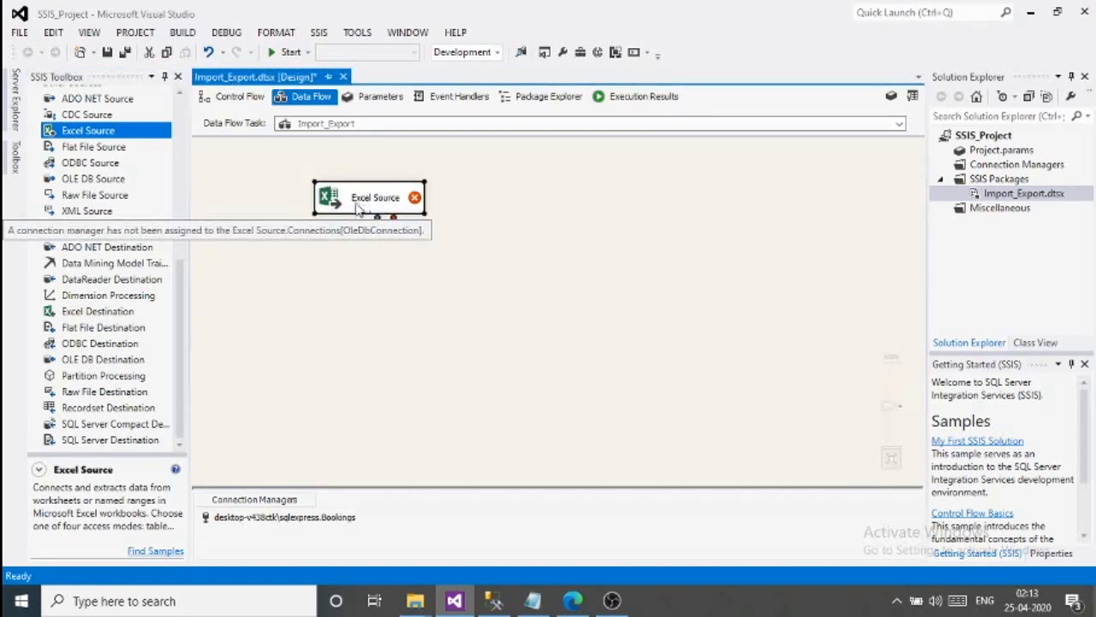
left_click_drag(359, 208, 350, 187)
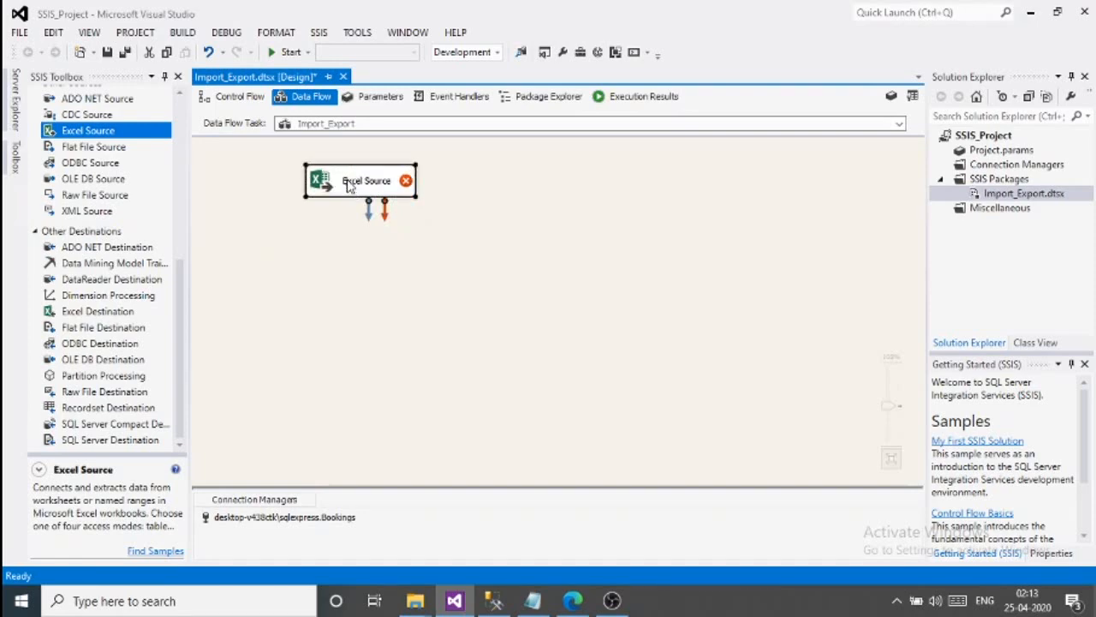
double_click(350, 187)
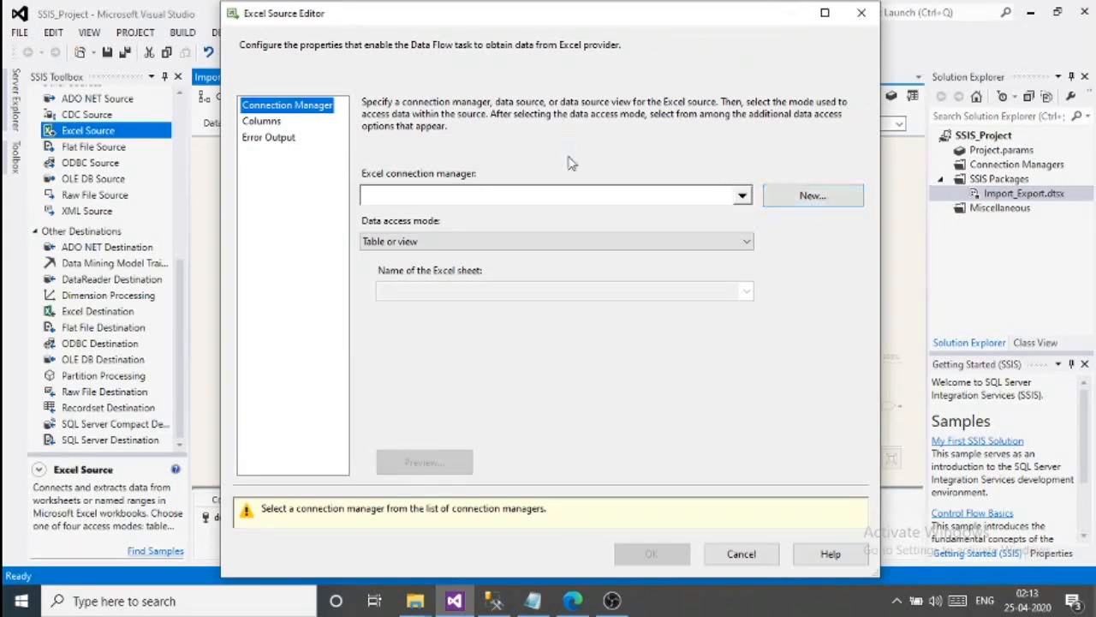
left_click(819, 200)
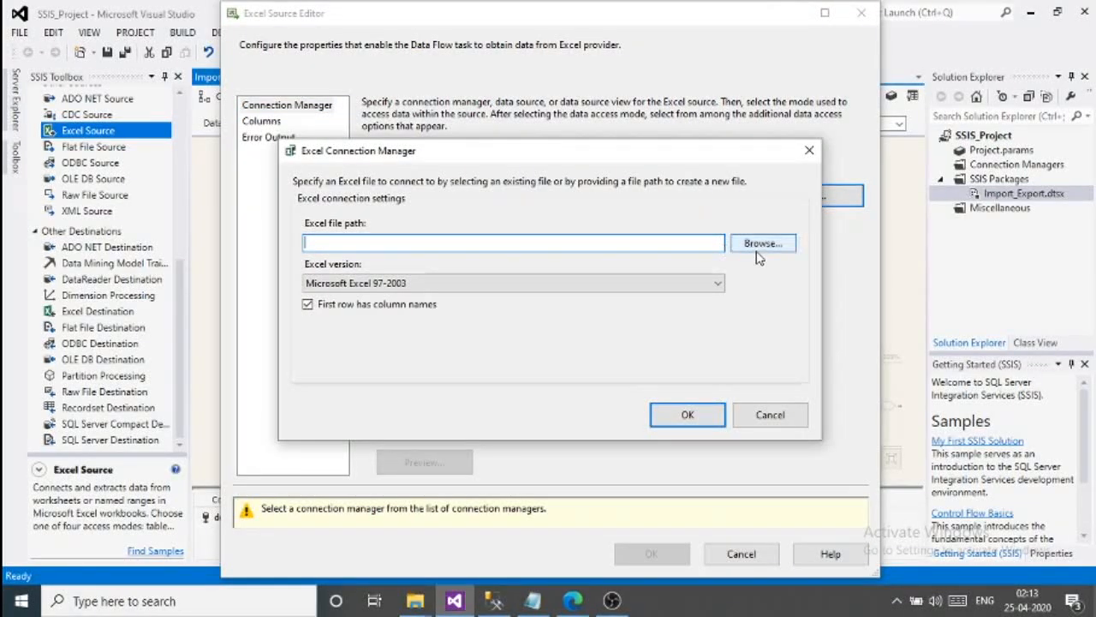
left_click(763, 245)
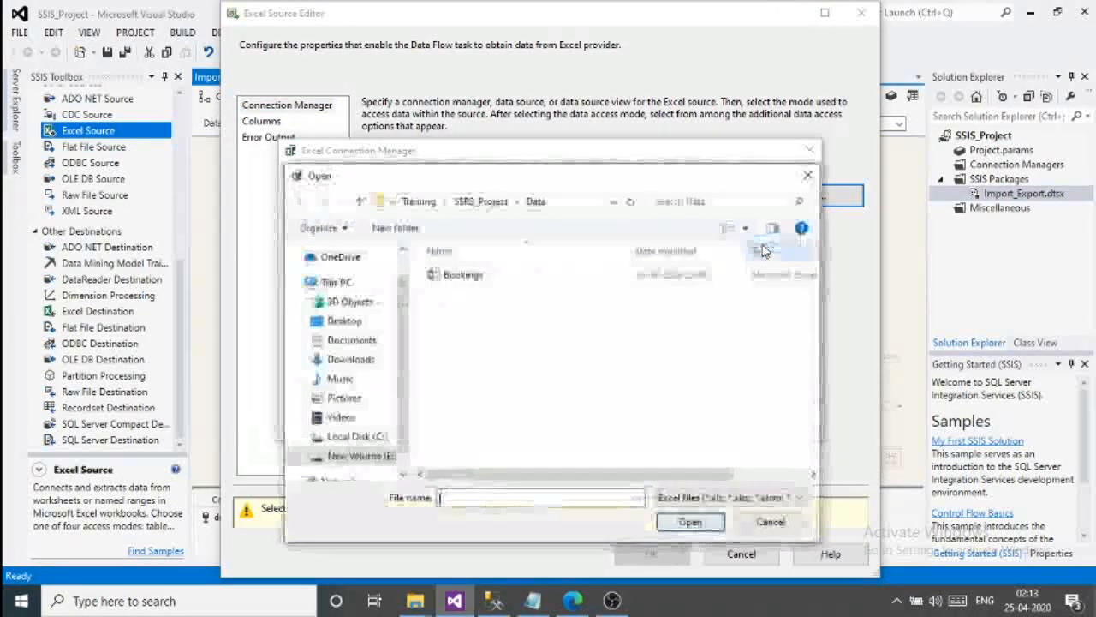
left_click(477, 277)
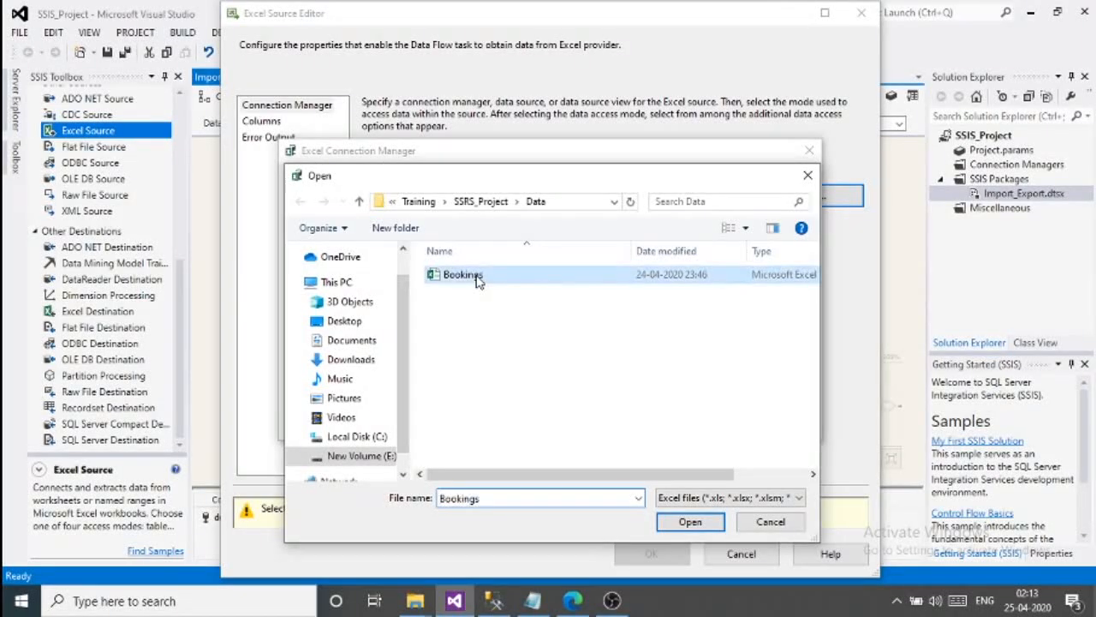
left_click(690, 521)
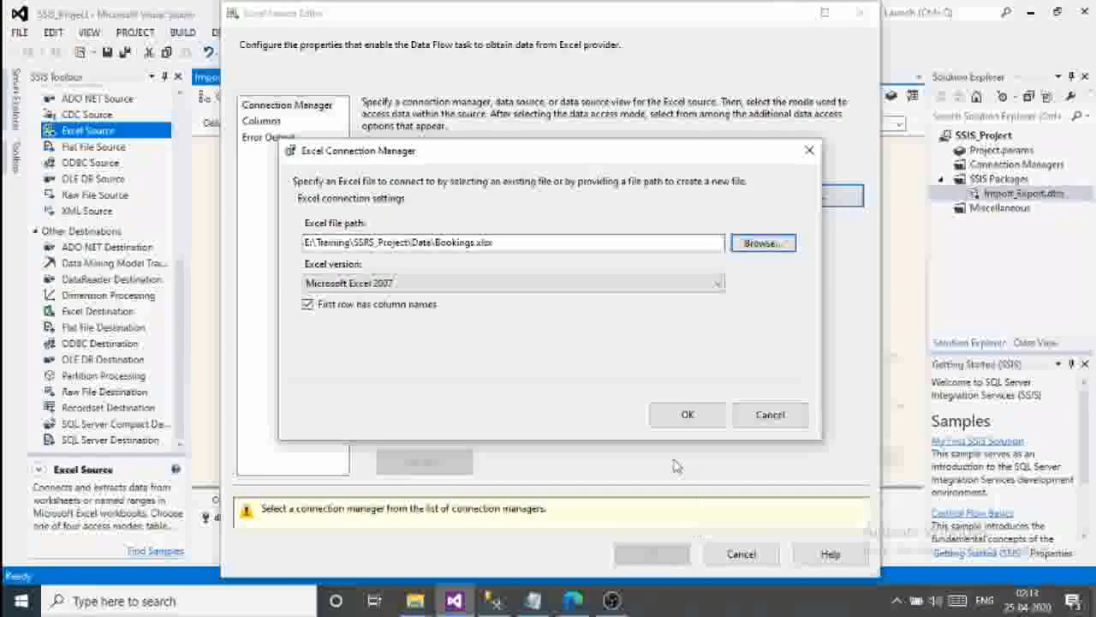
left_click(688, 414)
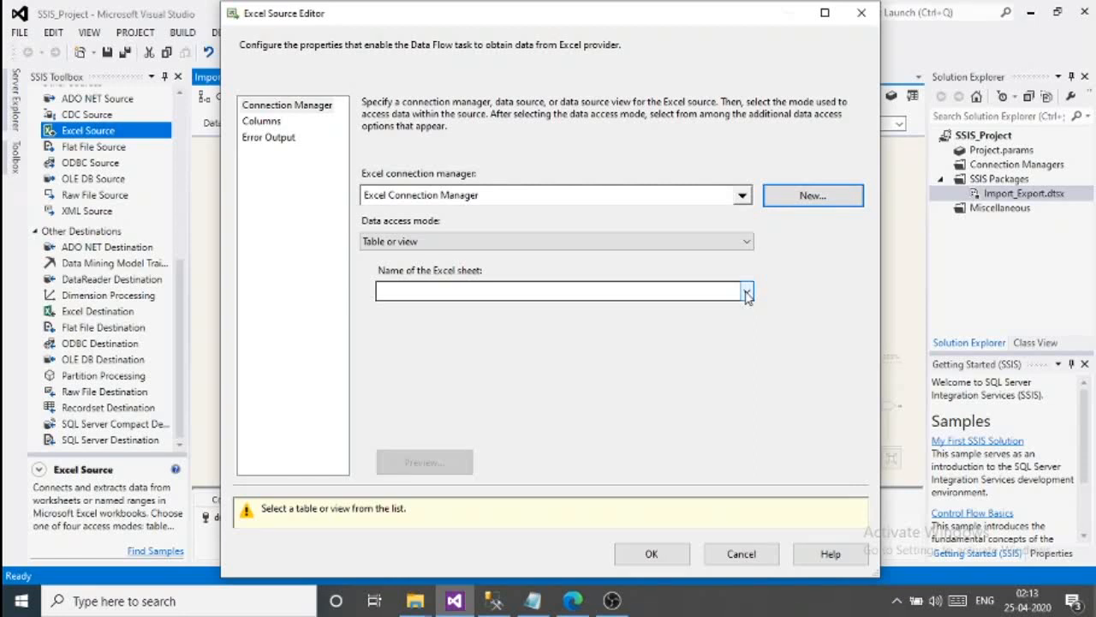
- Set the Excel Source to read Sheet1$, preview the sheet's data and apply the source settings
left_click(747, 293)
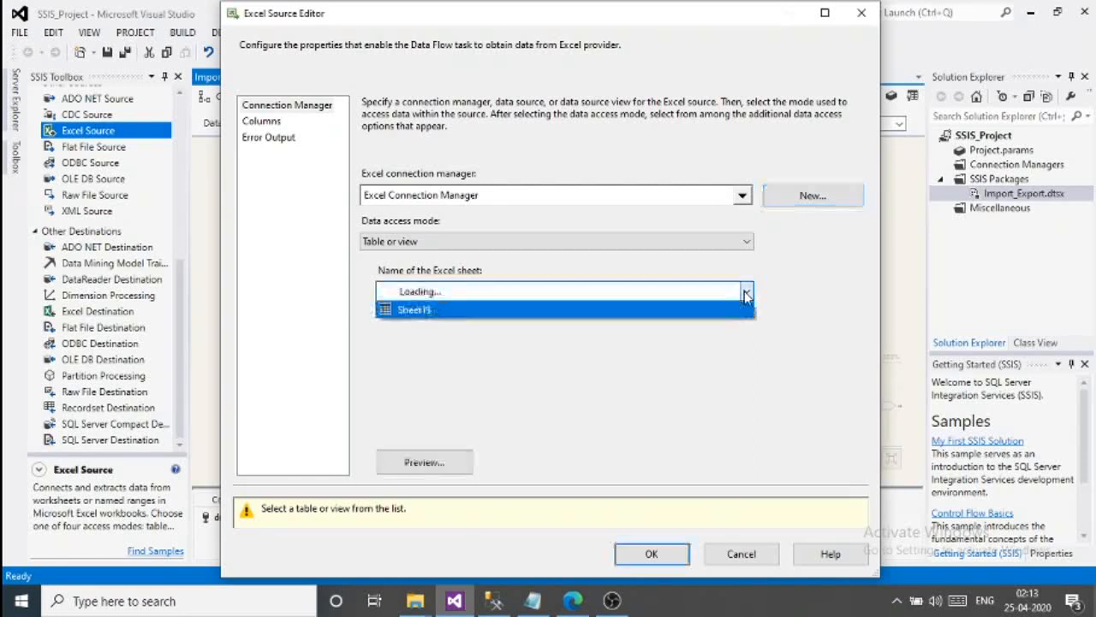
left_click(417, 313)
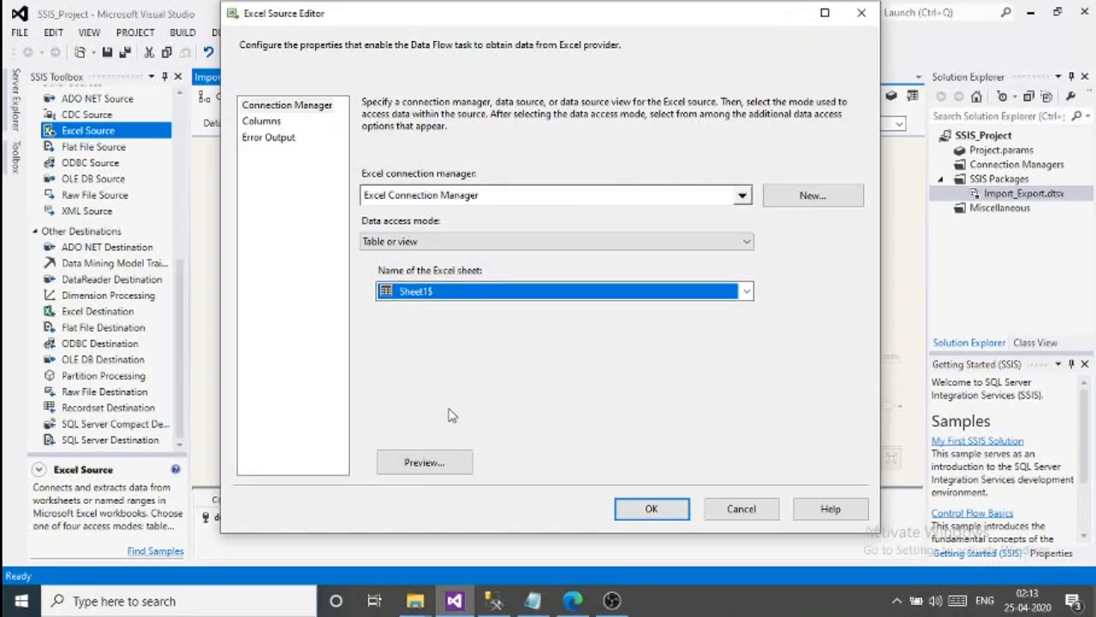
left_click(424, 463)
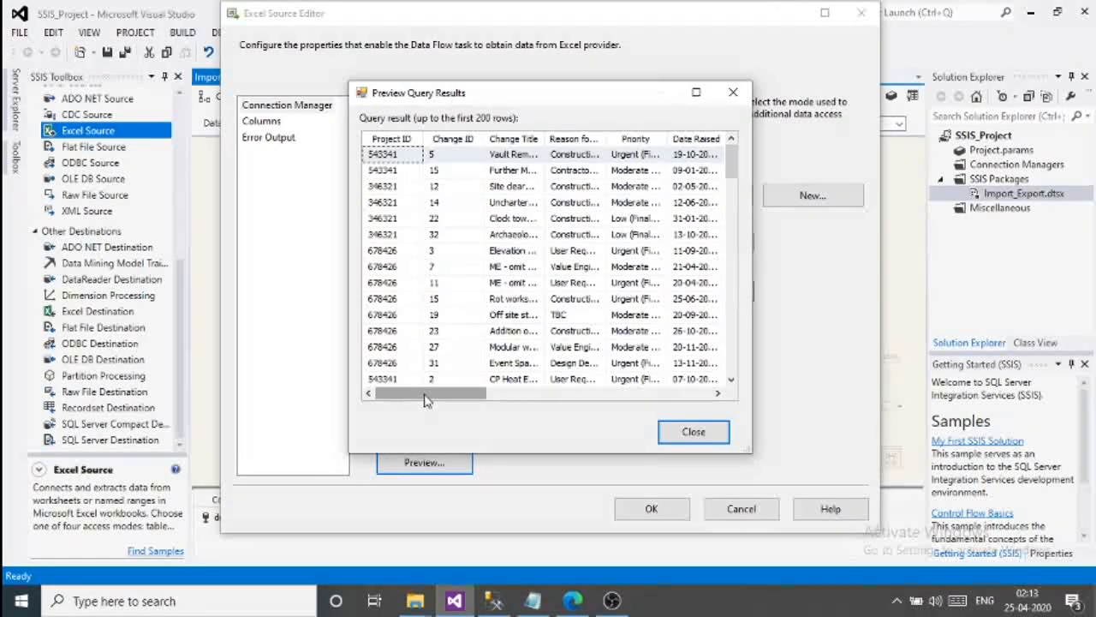
left_click_drag(428, 400, 444, 399)
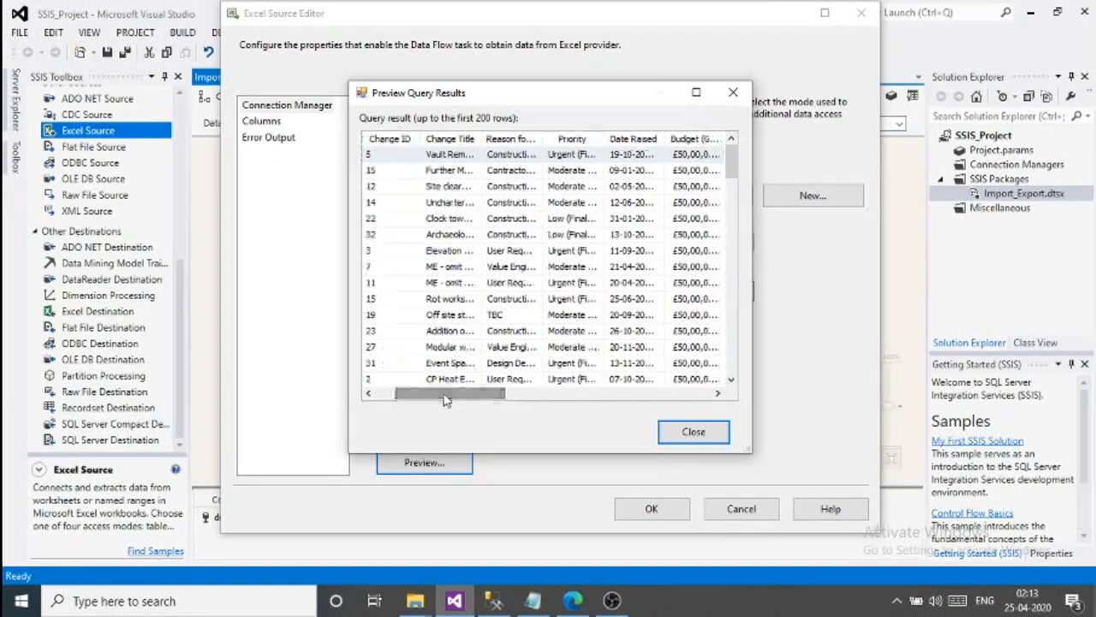
left_click(694, 433)
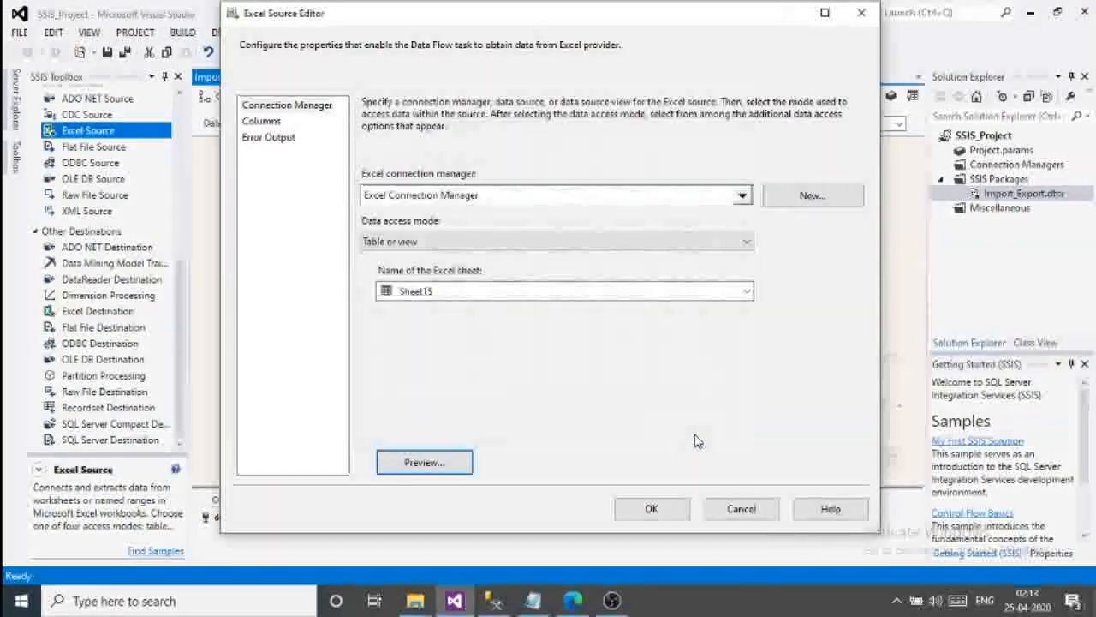
left_click(651, 509)
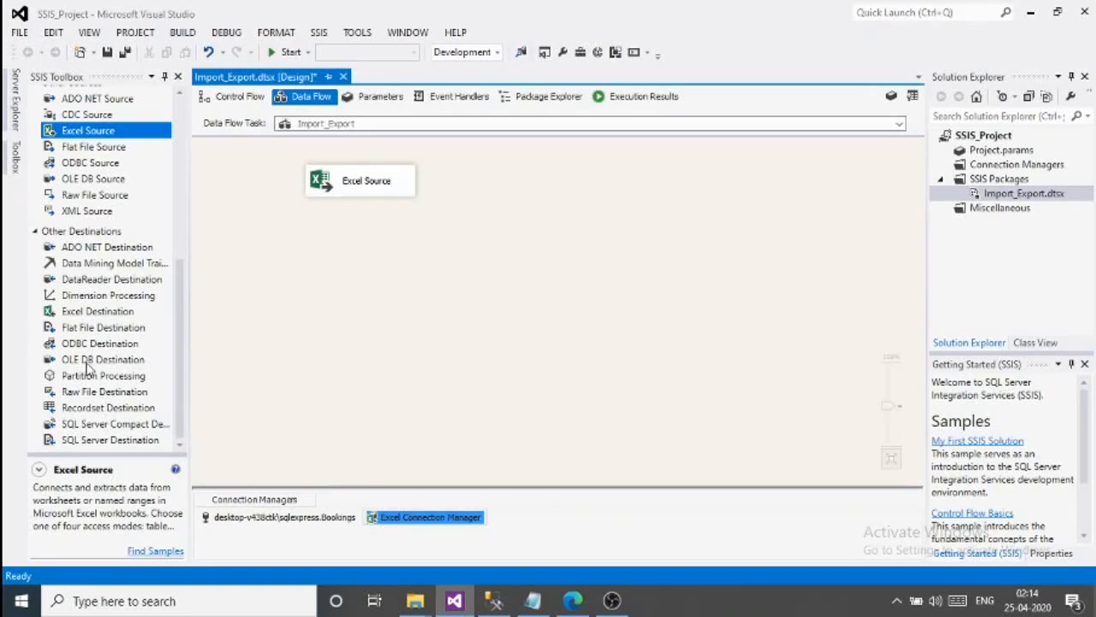
- Place an OLE DB Destination below the Excel Source and connect the source's data output to it
left_click_drag(87, 367, 342, 253)
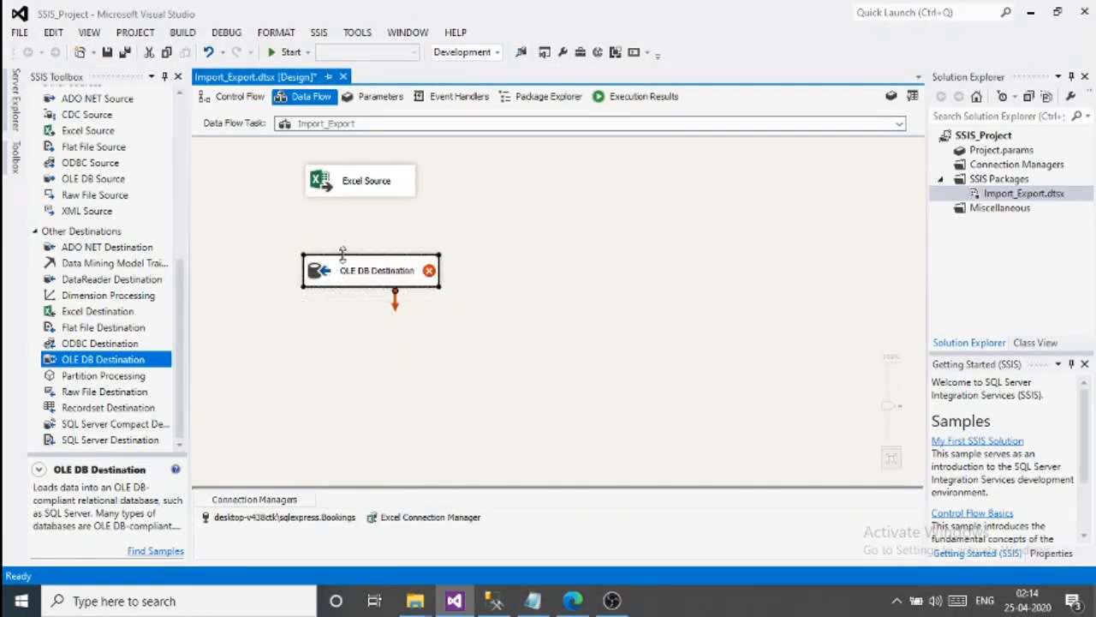
left_click(359, 193)
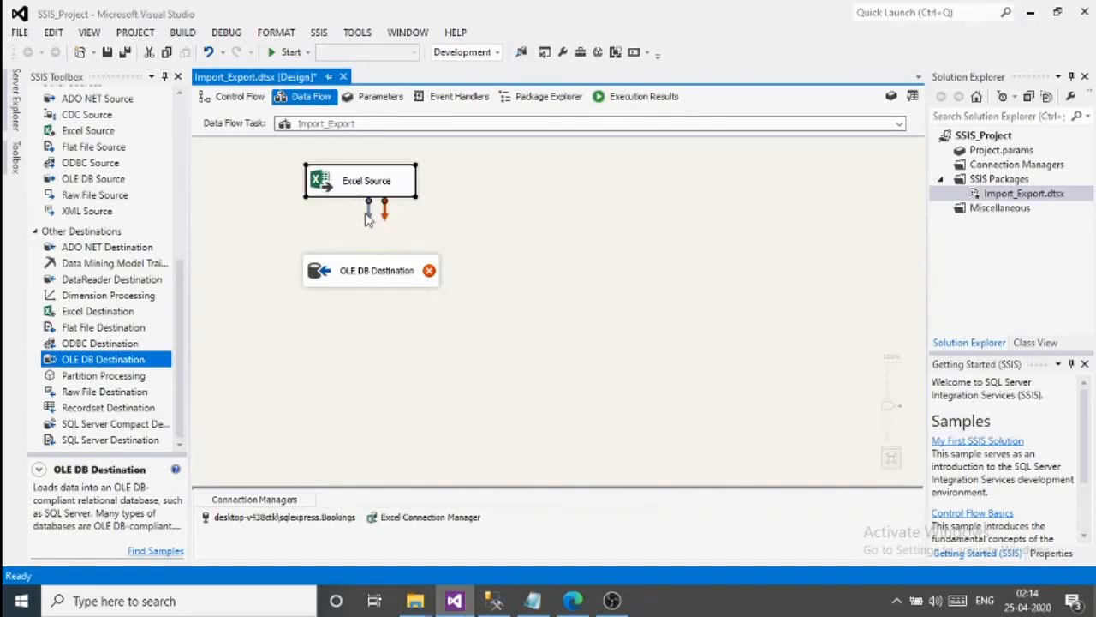
left_click_drag(366, 210, 376, 272)
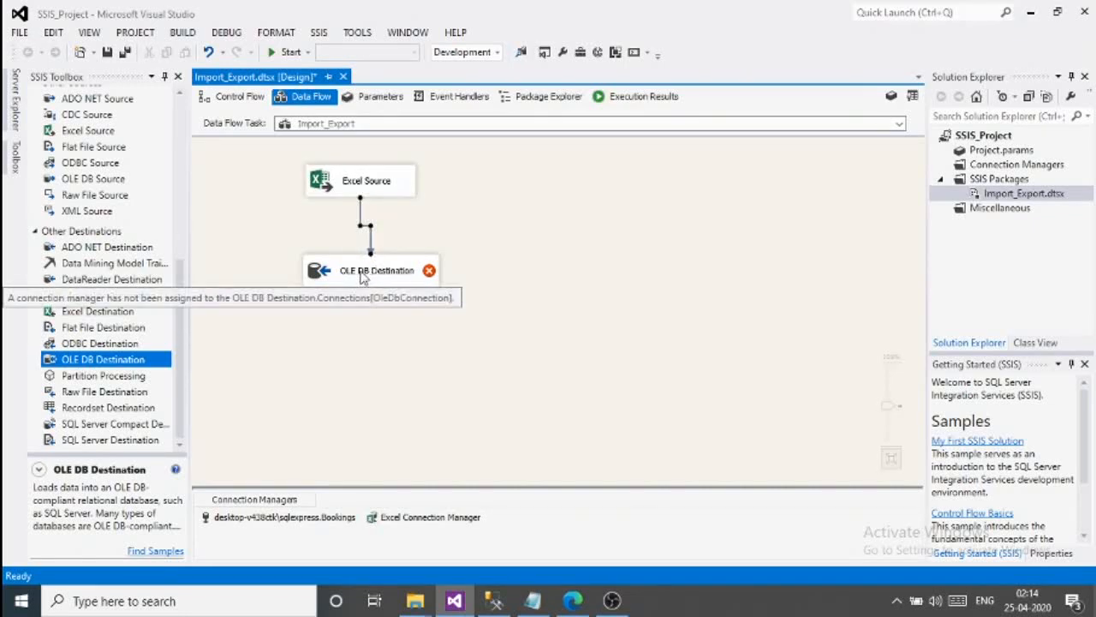
- Create a new table named Client_Item in the Bookings database as the OLE DB Destination's target
double_click(366, 272)
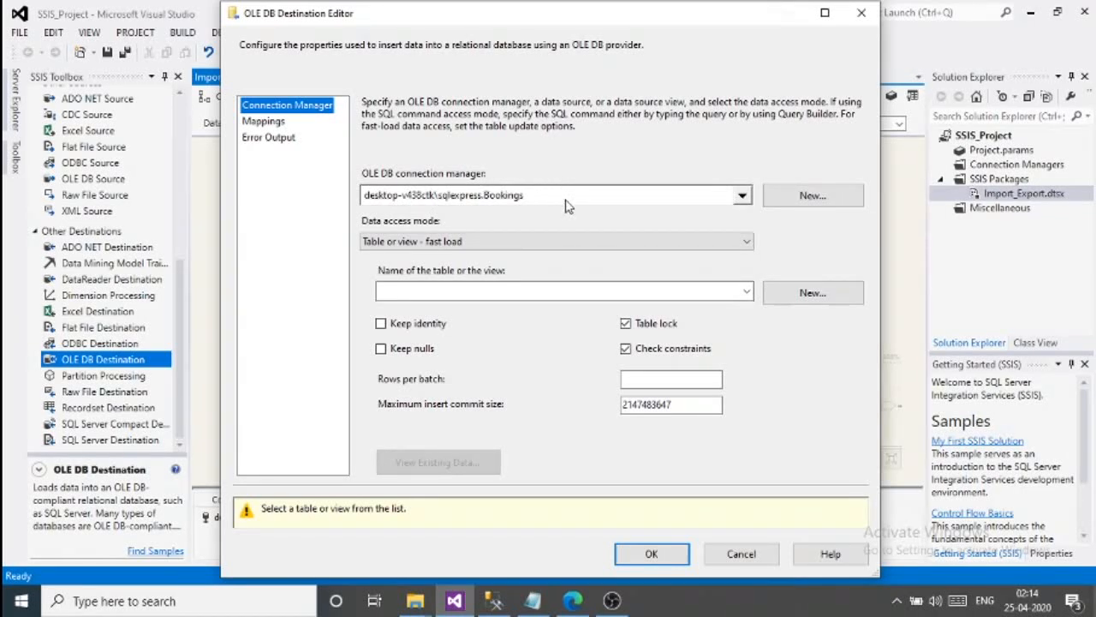
left_click(814, 293)
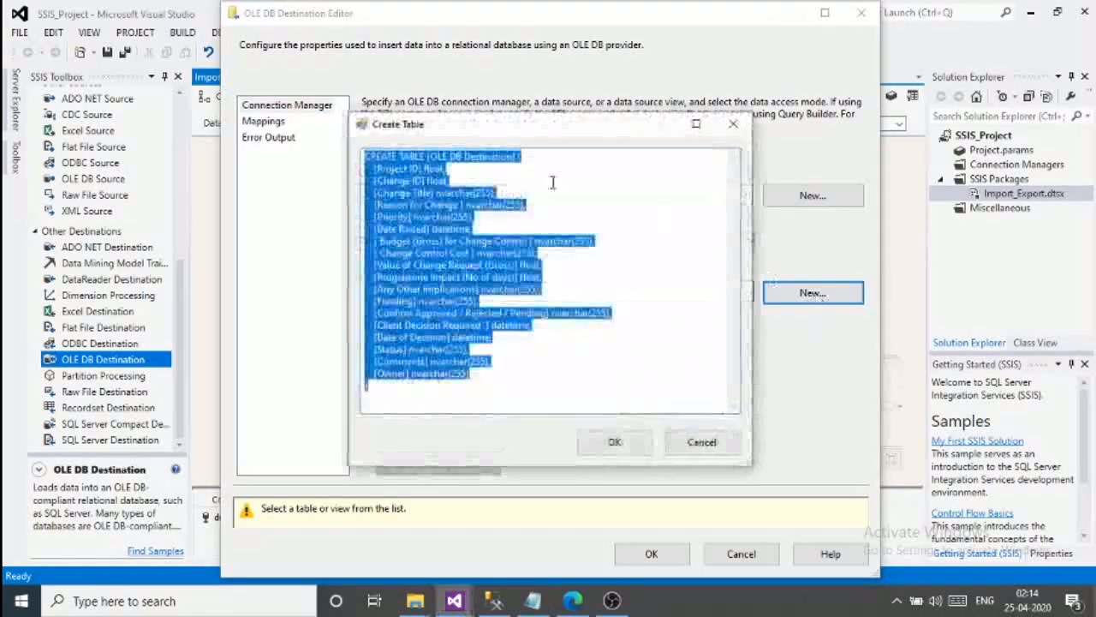
left_click(514, 157)
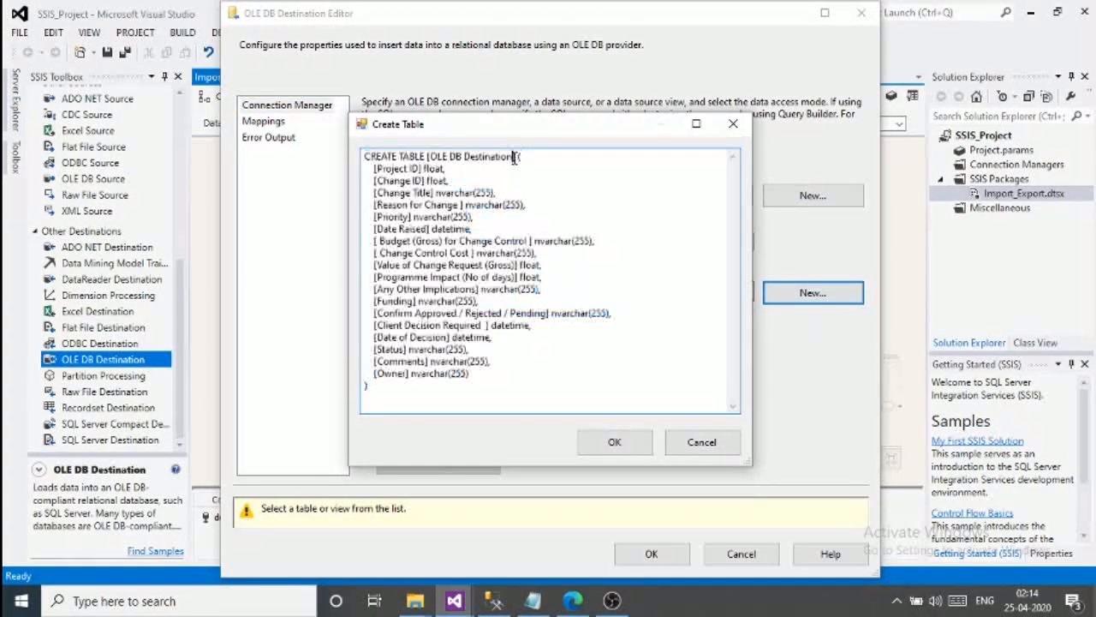
left_click_drag(514, 156, 430, 157)
key("BackSpace")
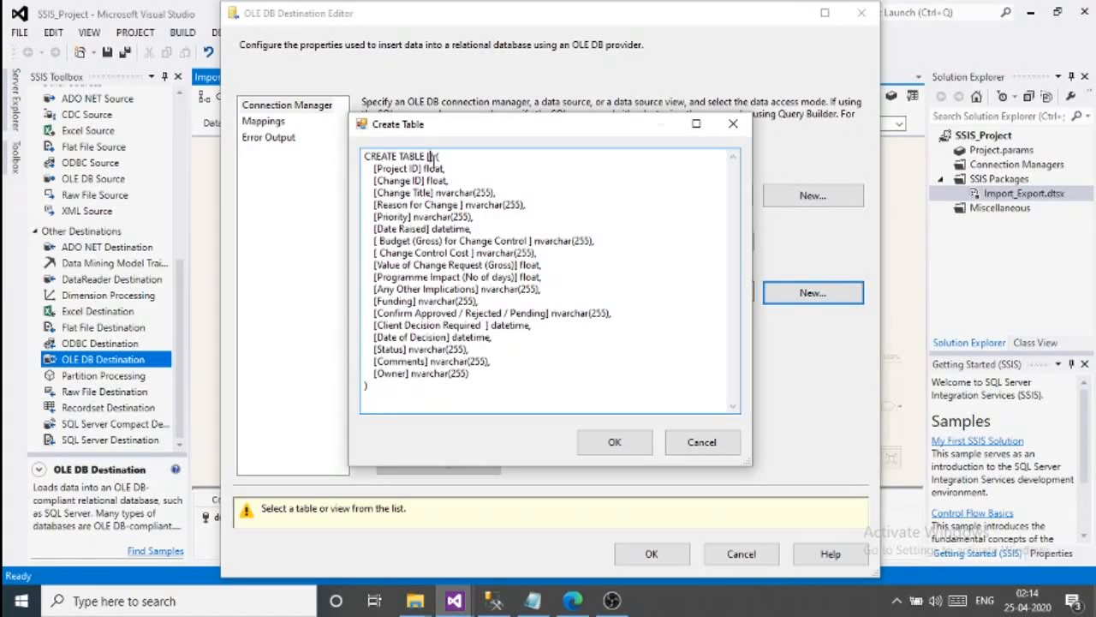
type("Clientr")
key("BackSpace")
type("_Item")
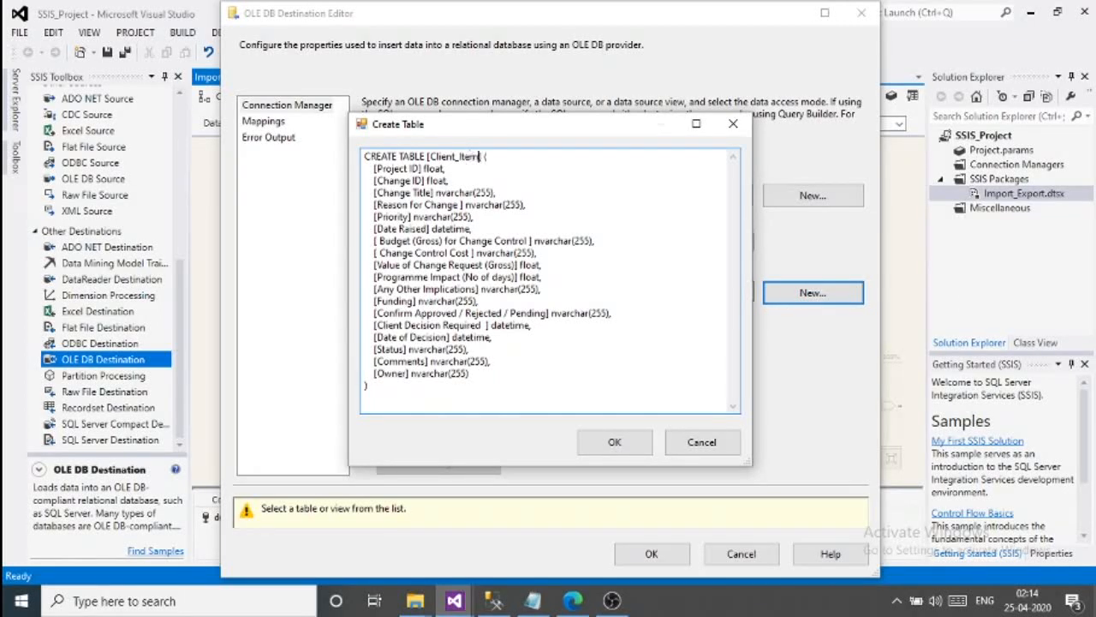
left_click(616, 443)
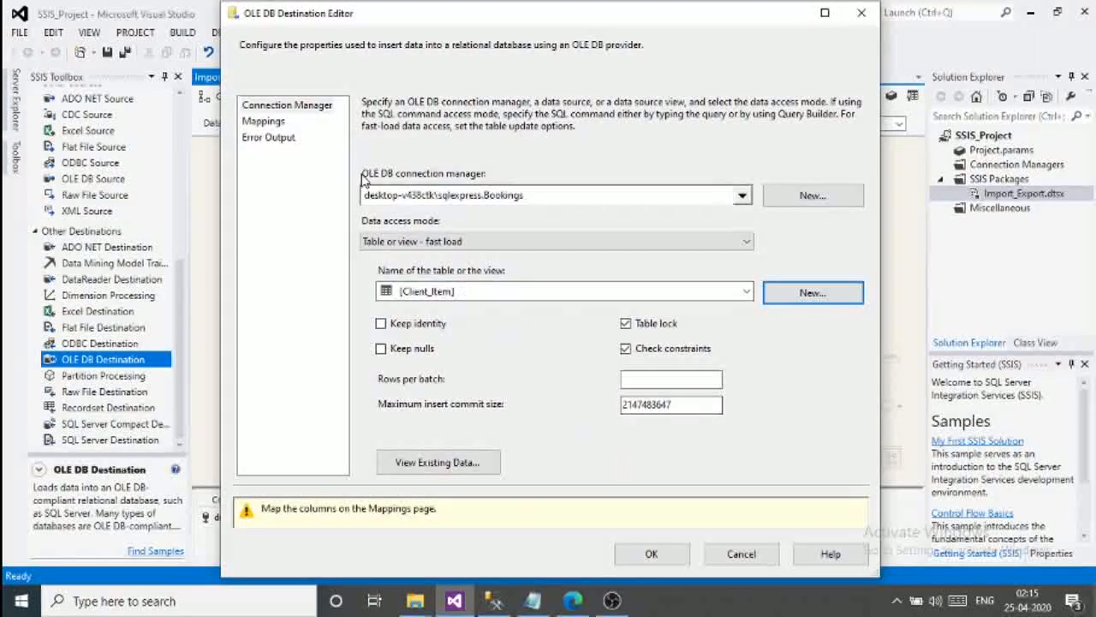
- Accept the automatic column mappings of the OLE DB Destination and run the package
left_click(265, 123)
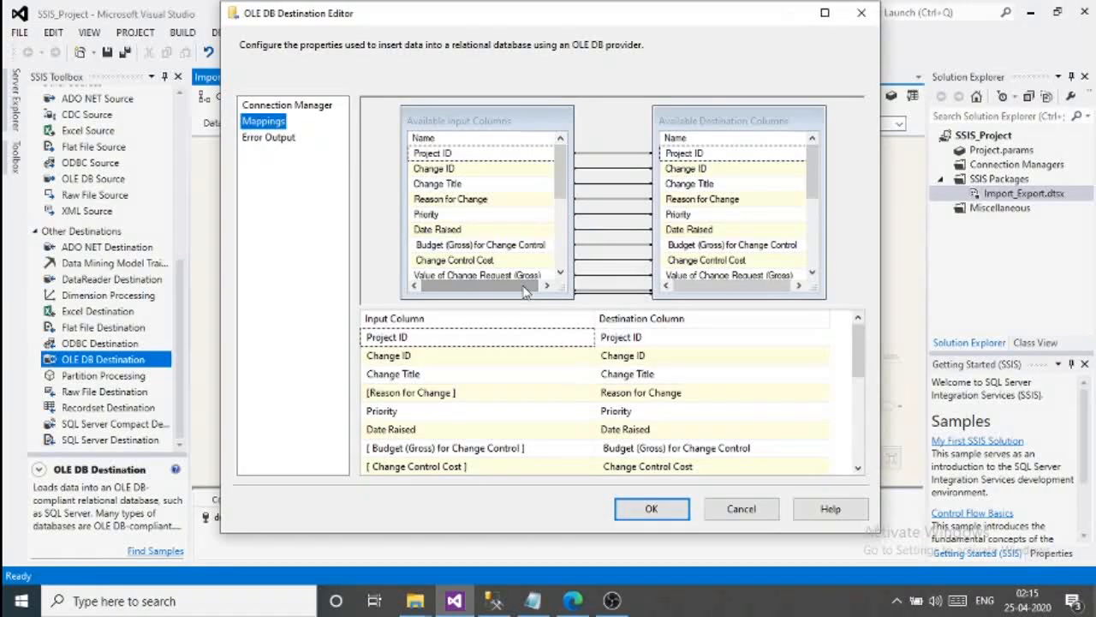
left_click(652, 509)
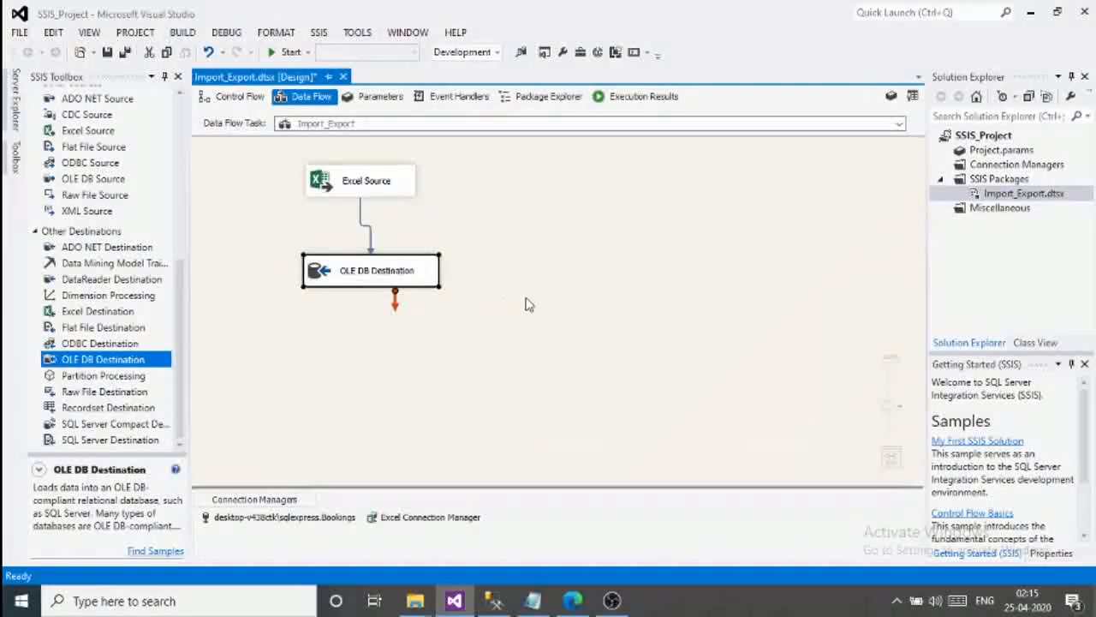
left_click(289, 52)
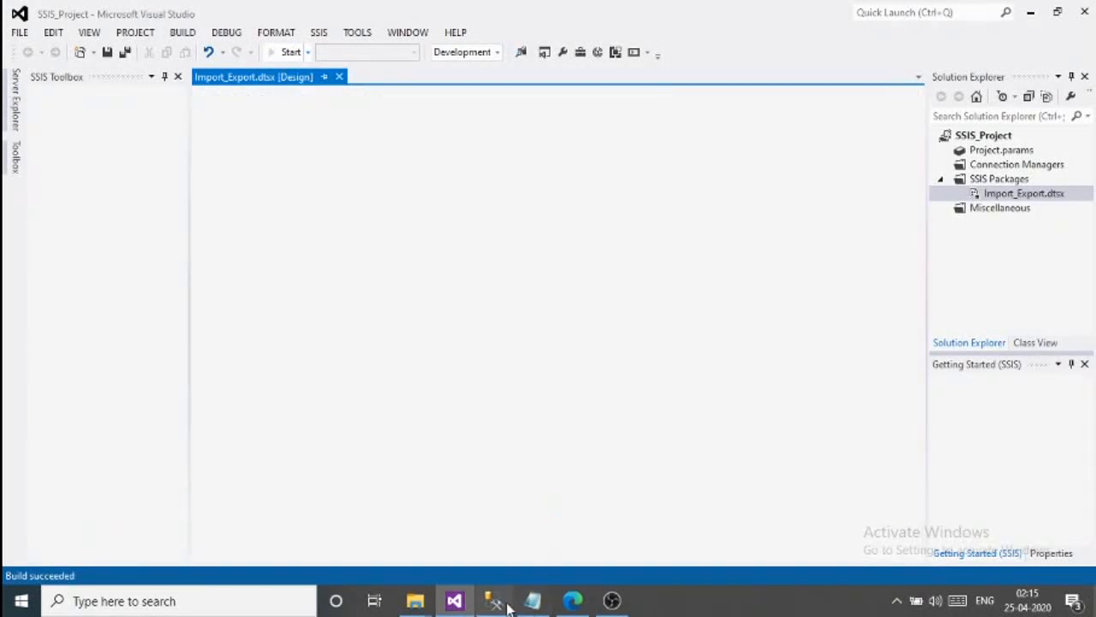
- Switch to SQL Server Management Studio and run the query "Select* from Client_Item" against the Bookings database
mouse_move(499, 604)
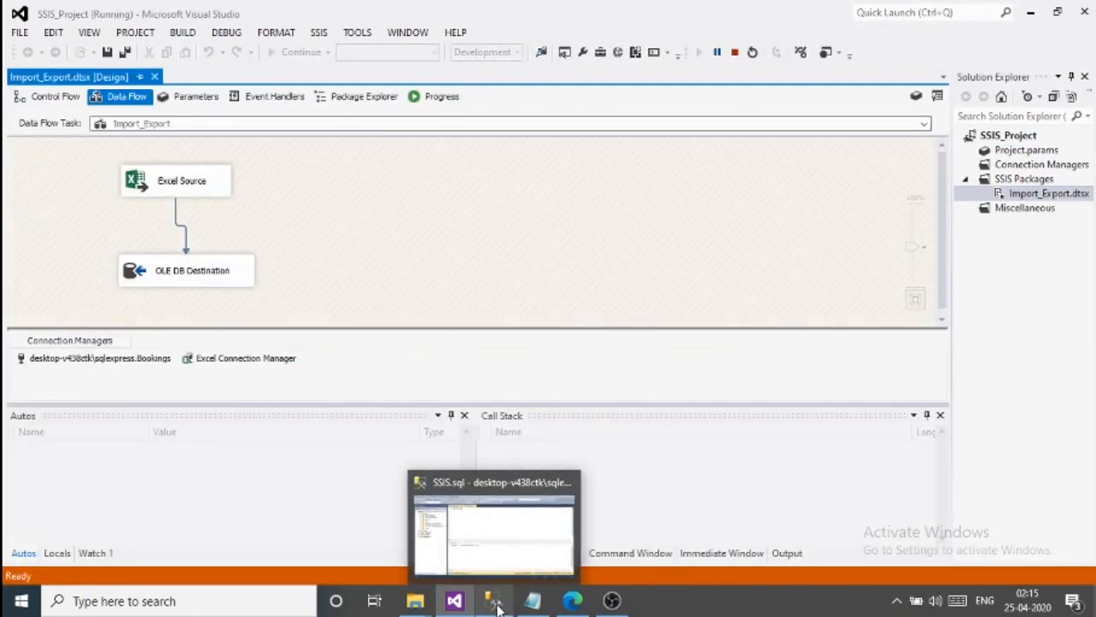
left_click(497, 603)
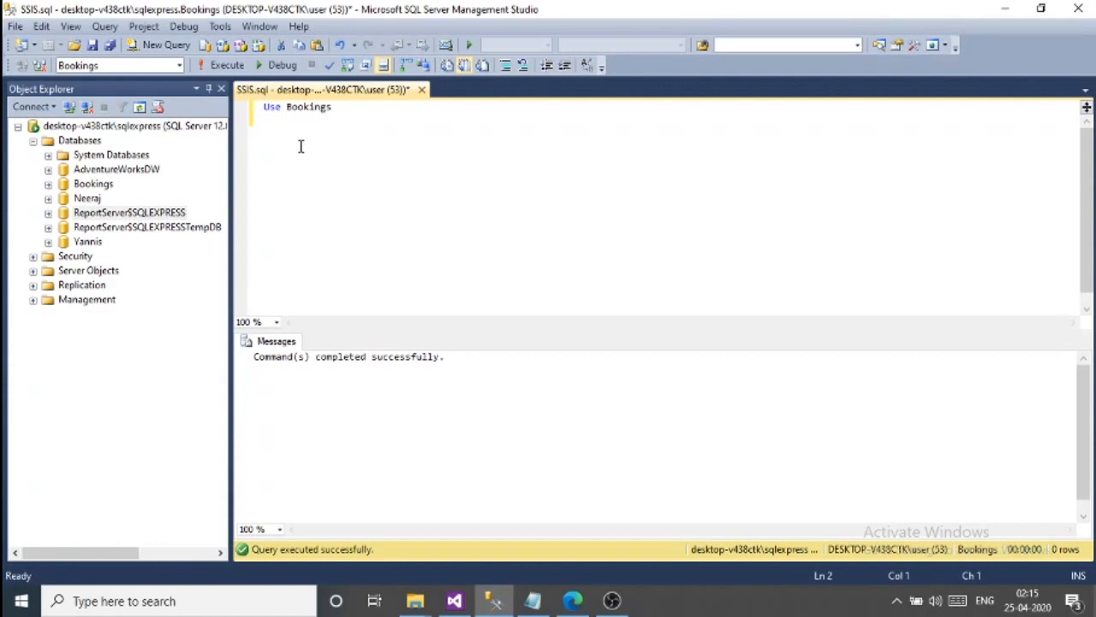
type("select* from ")
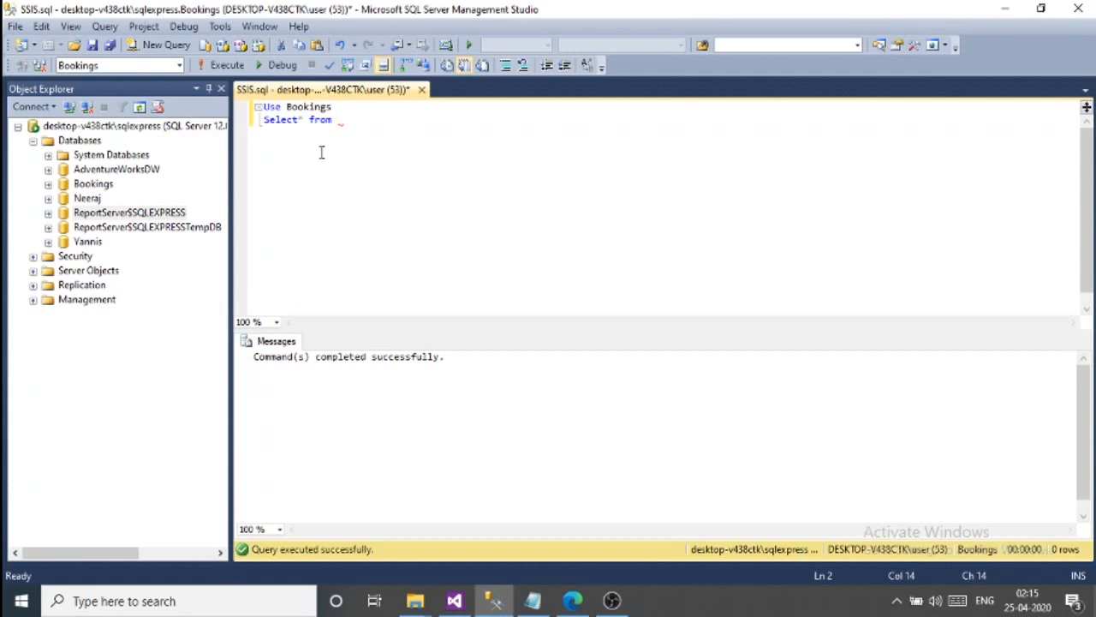
type("C")
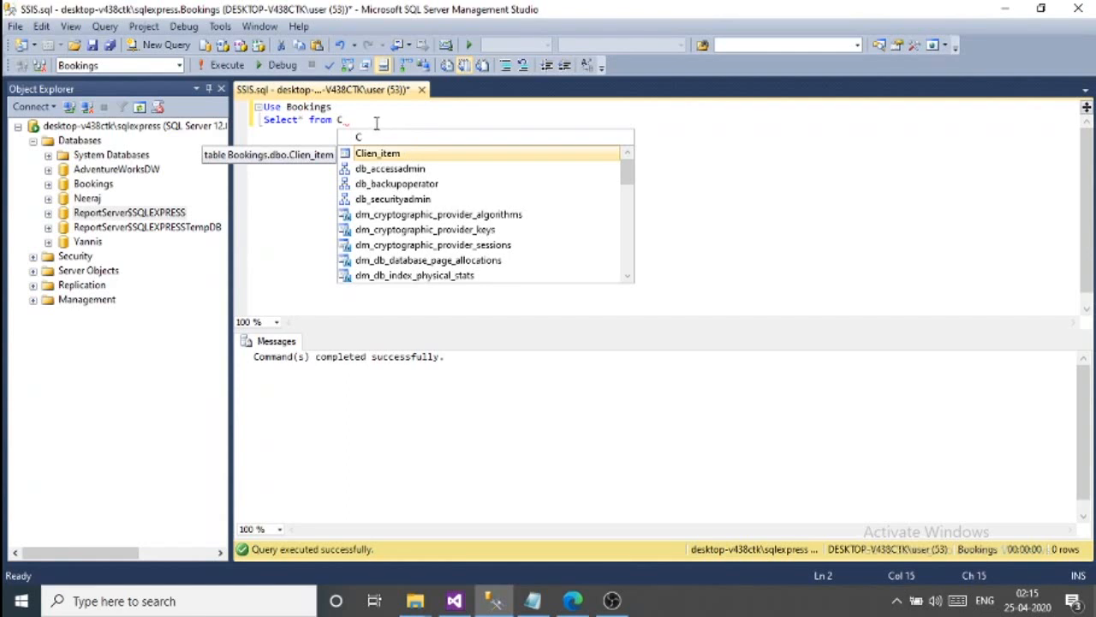
type("lie")
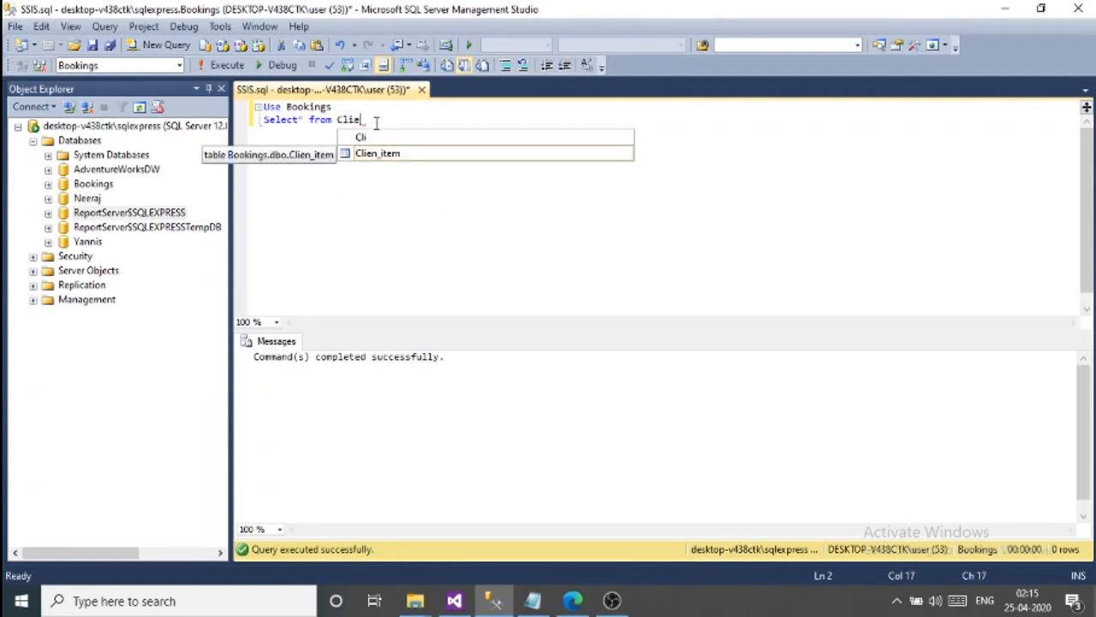
type("nt_")
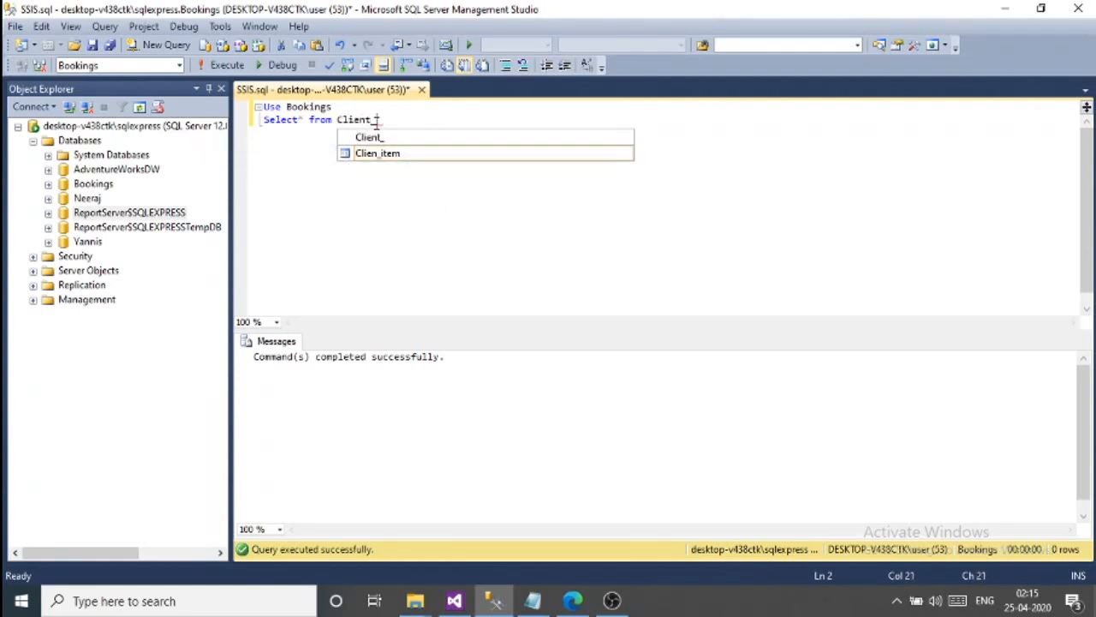
type("Item")
left_click_drag(425, 120, 265, 126)
key("F5")
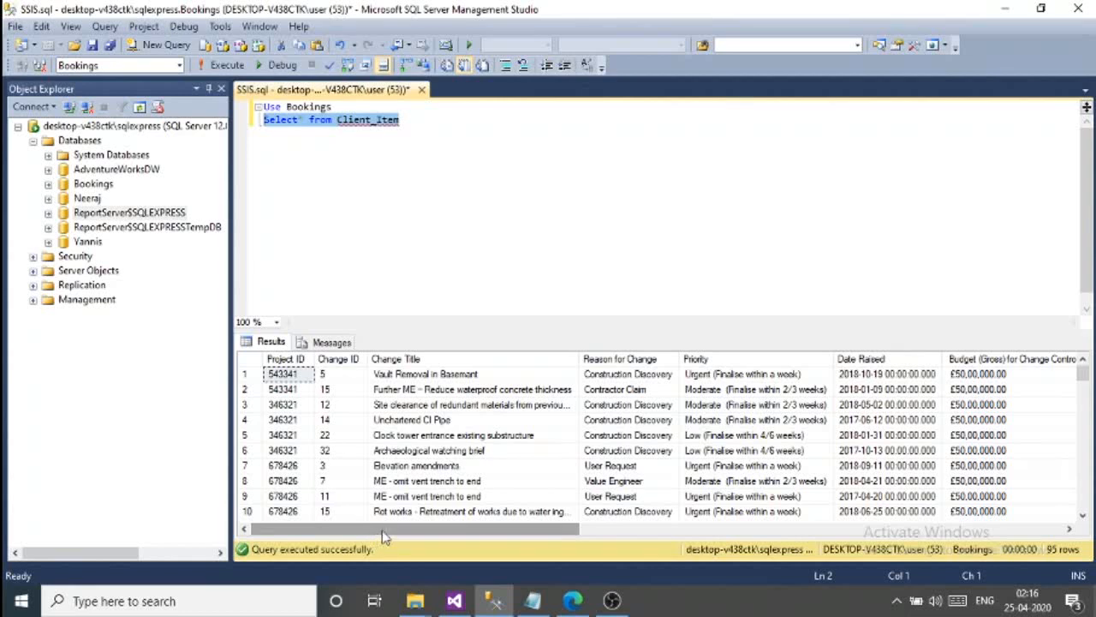
- Switch to File Explorer and open the Bookings workbook from the Training\SSRS_Project\Data folder on New Volume (E:)
left_click(420, 606)
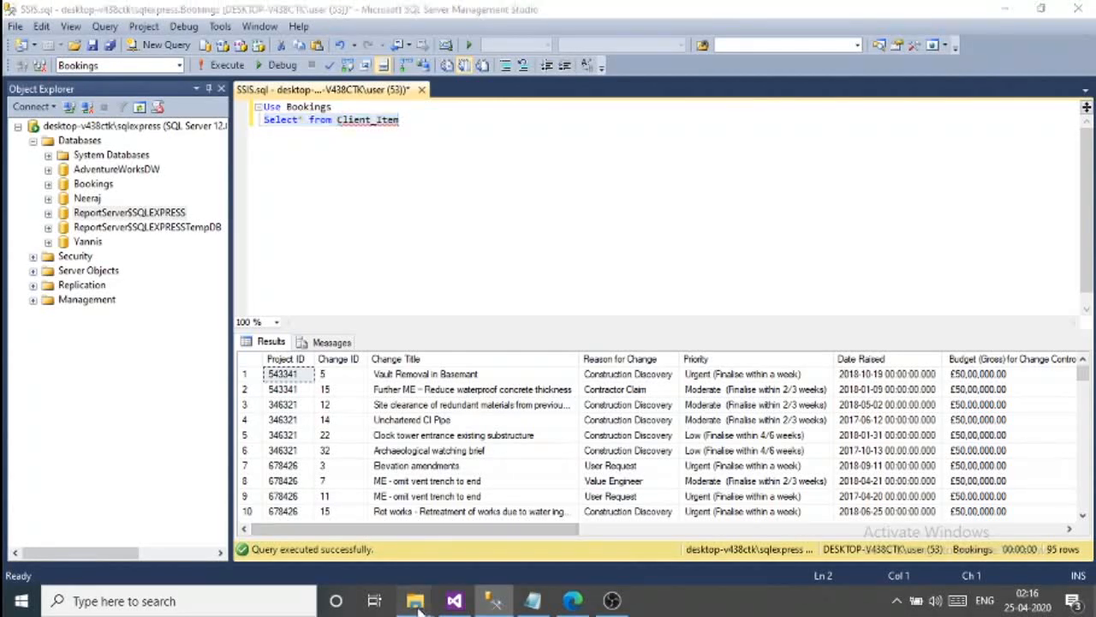
left_click(460, 557)
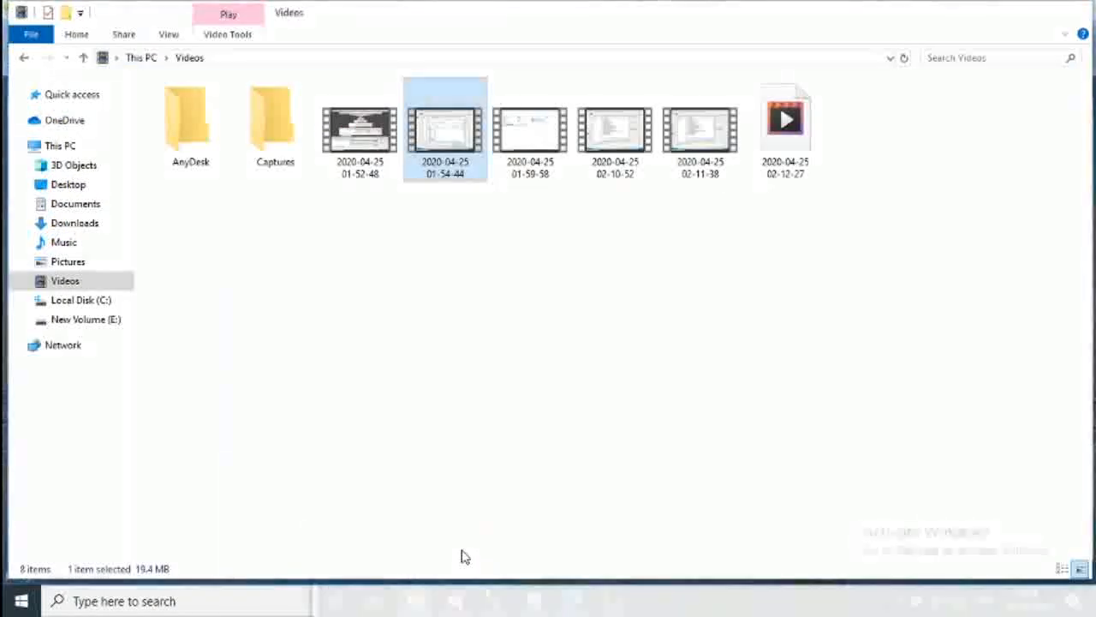
left_click(82, 325)
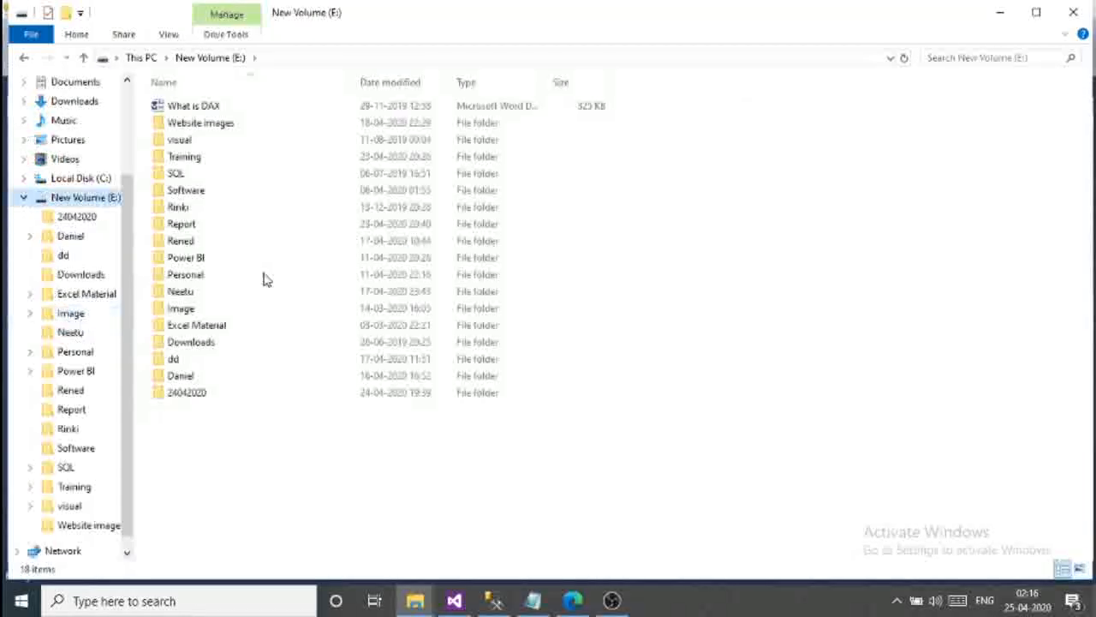
double_click(186, 157)
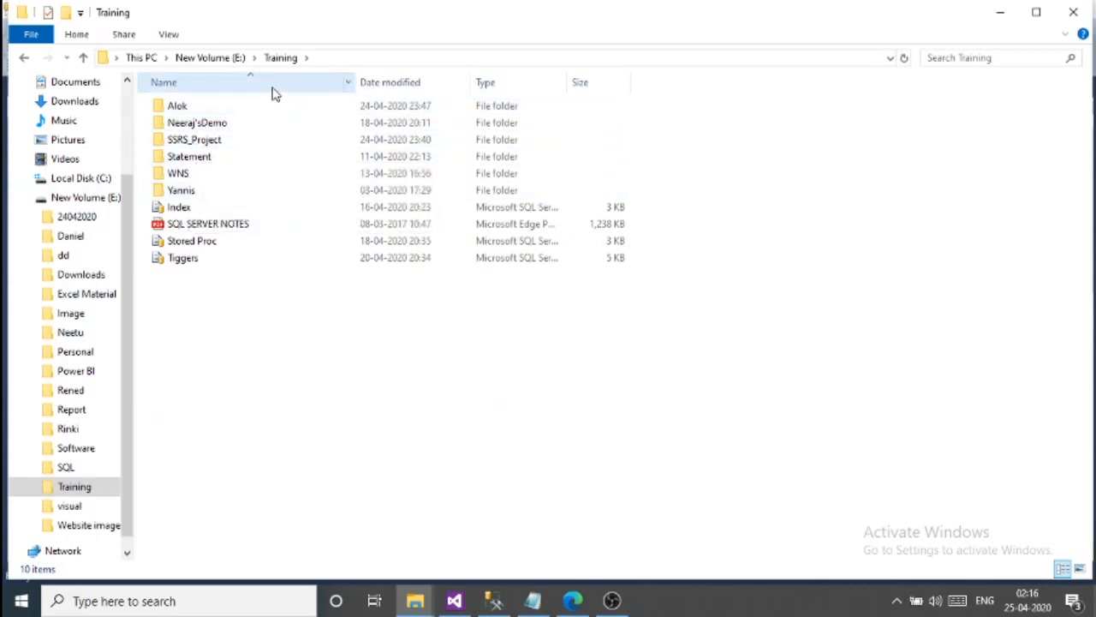
left_click(205, 145)
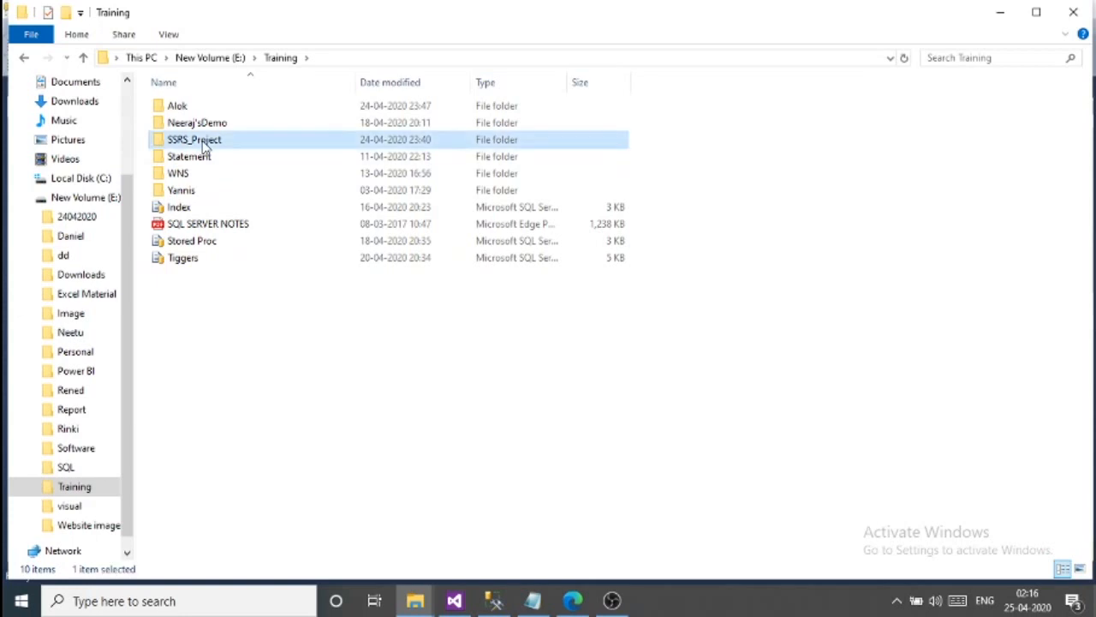
double_click(213, 147)
double_click(187, 108)
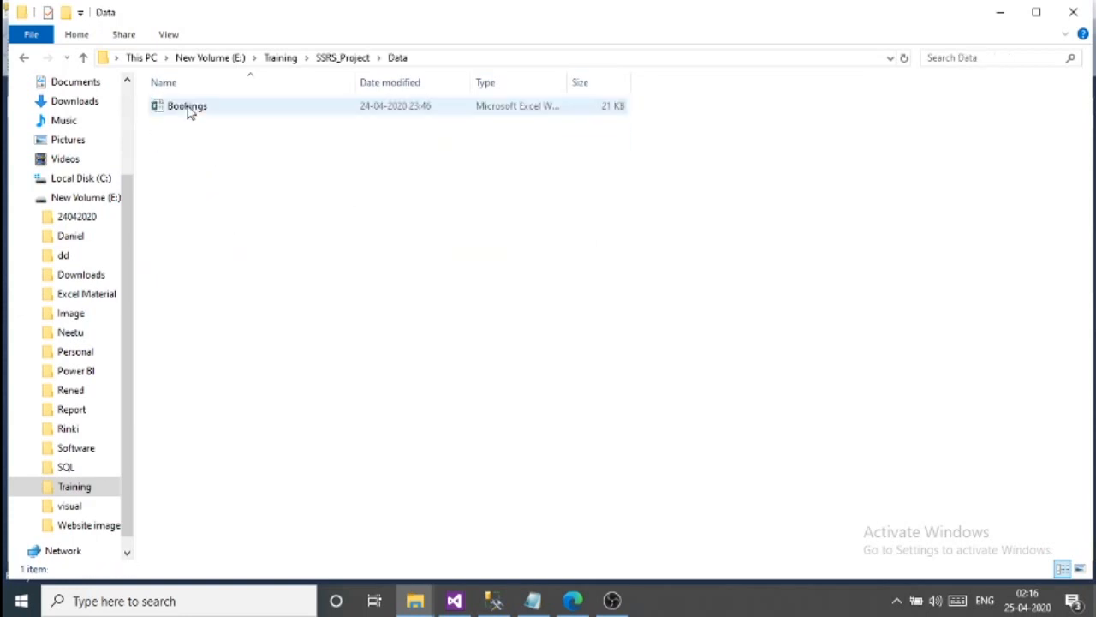
double_click(224, 108)
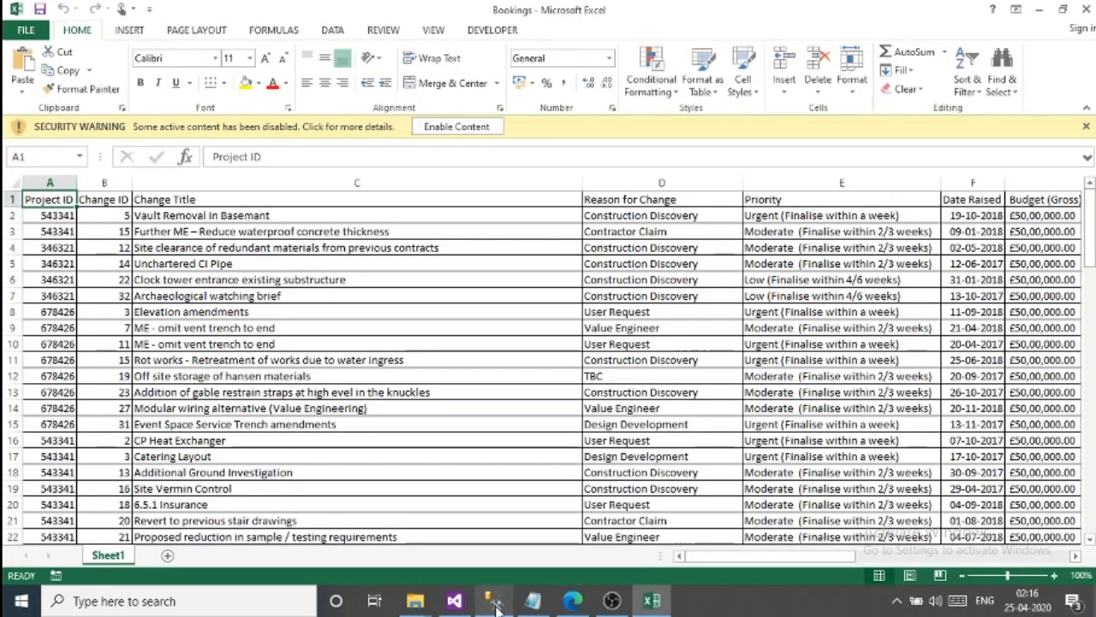
- Enable the workbook's content and go to the last filled row of Sheet1 to check how many records the source holds
left_click(457, 126)
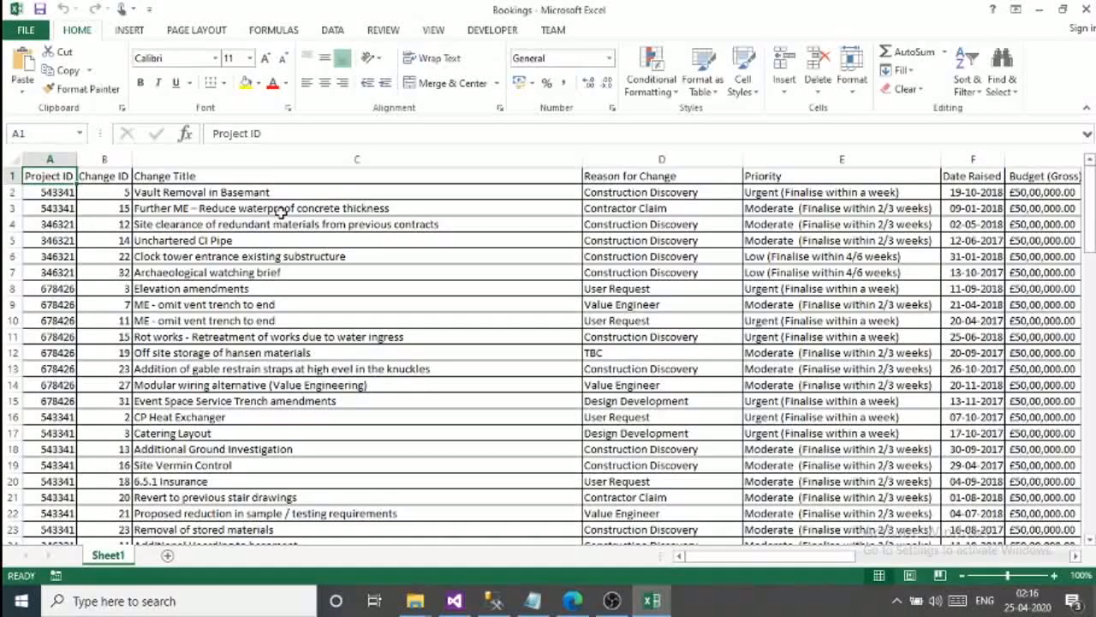
key("ctrl+Down")
key("ctrl+Down")
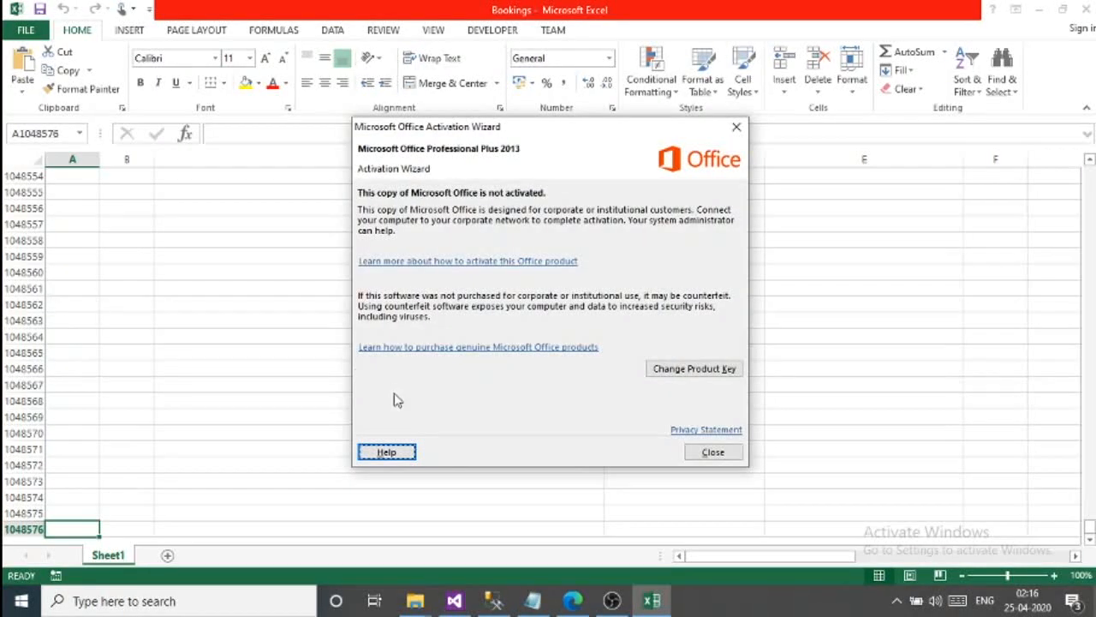
left_click(734, 455)
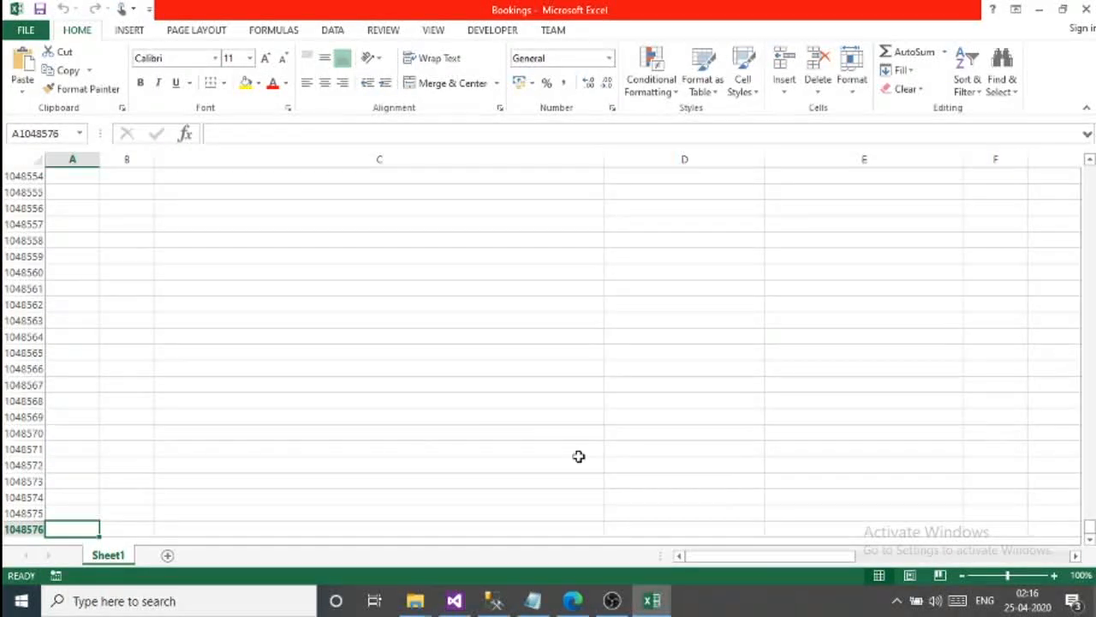
key("ctrl+Up")
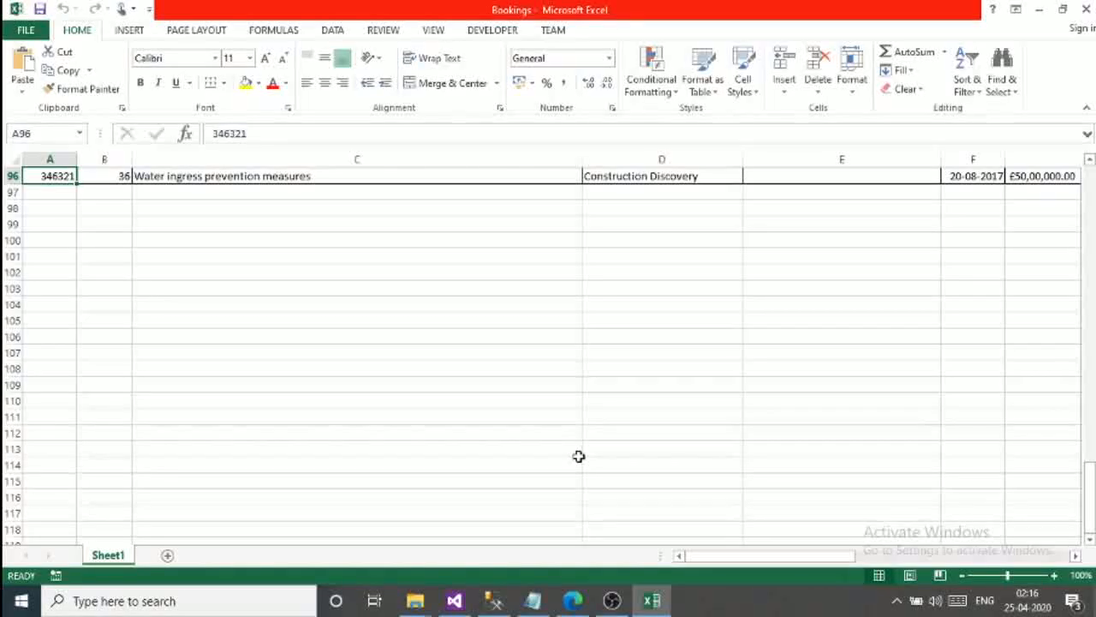
- Close the Bookings workbook and switch back to the Client_Item query results in SQL Server Management Studio to compare the row count
left_click(1086, 12)
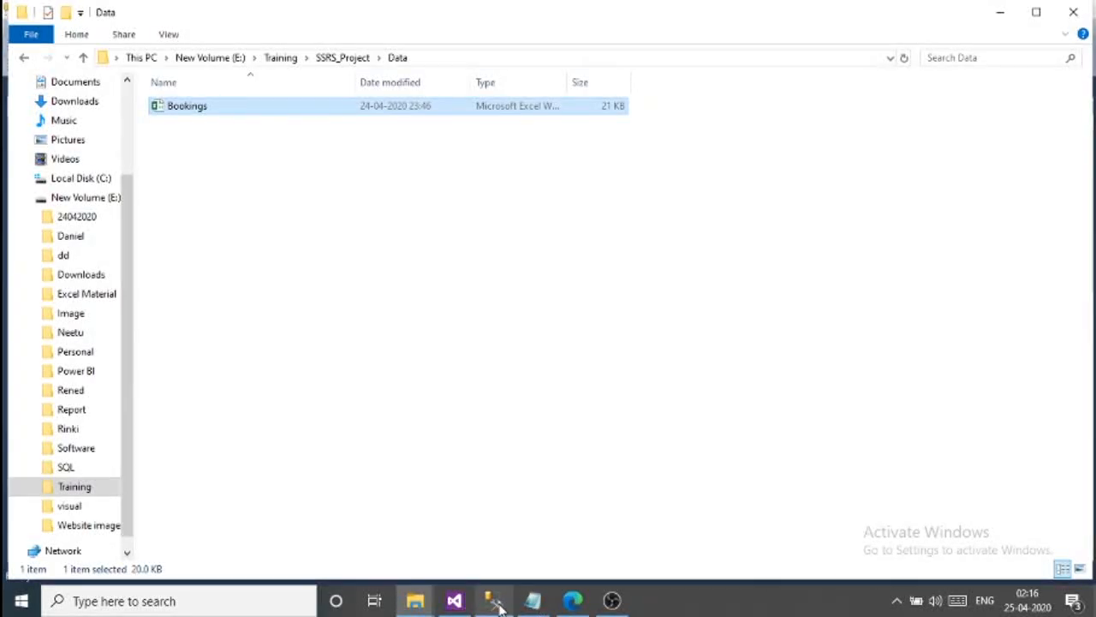
mouse_move(499, 605)
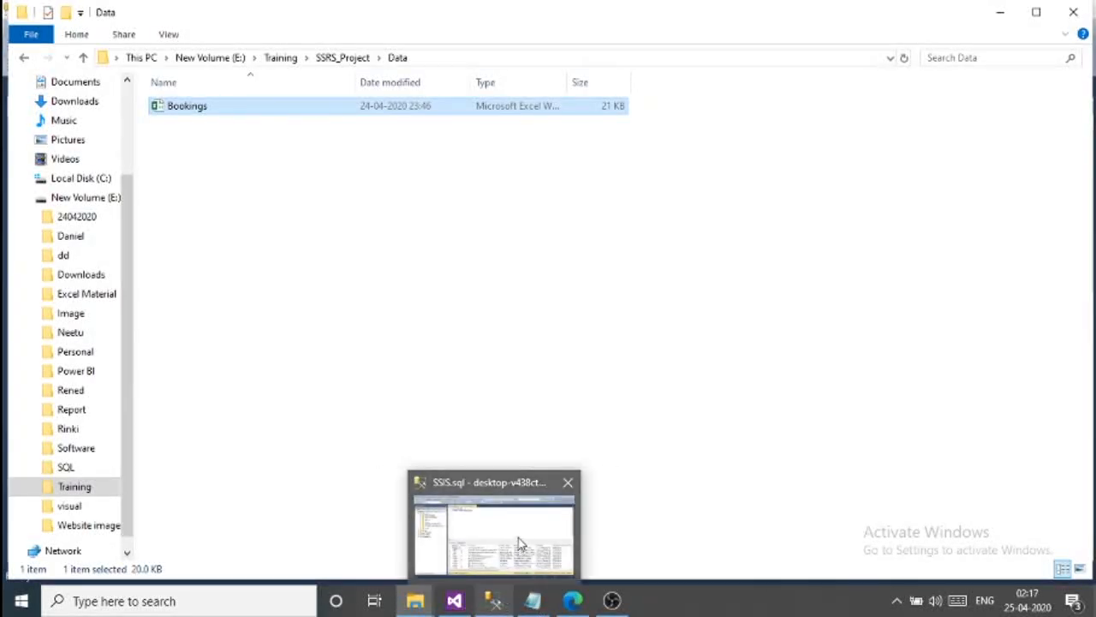
mouse_move(520, 542)
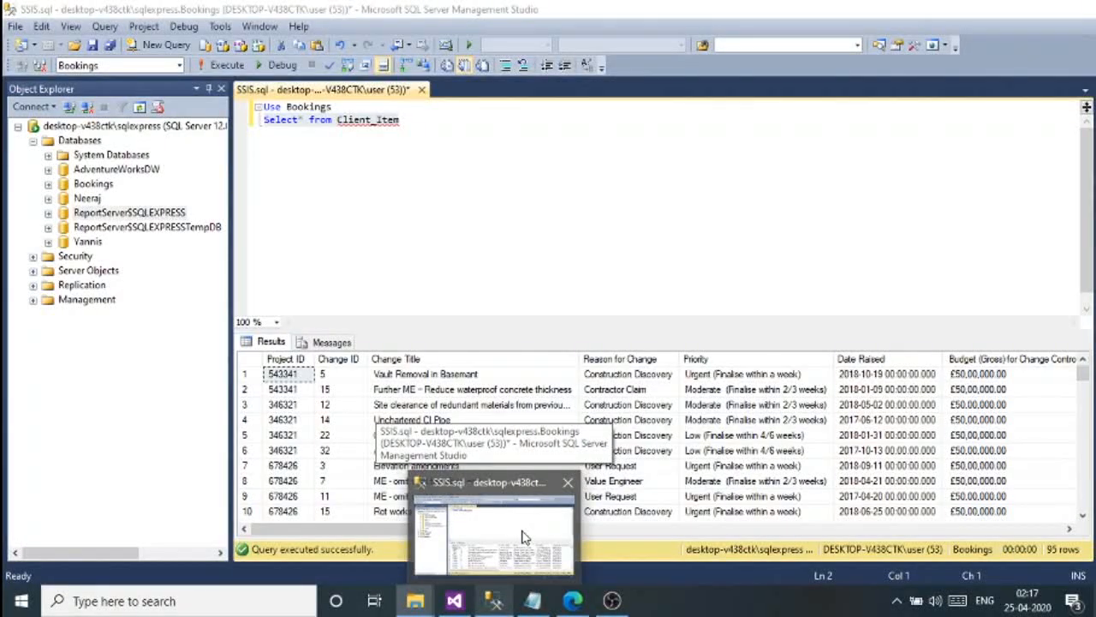
left_click(524, 537)
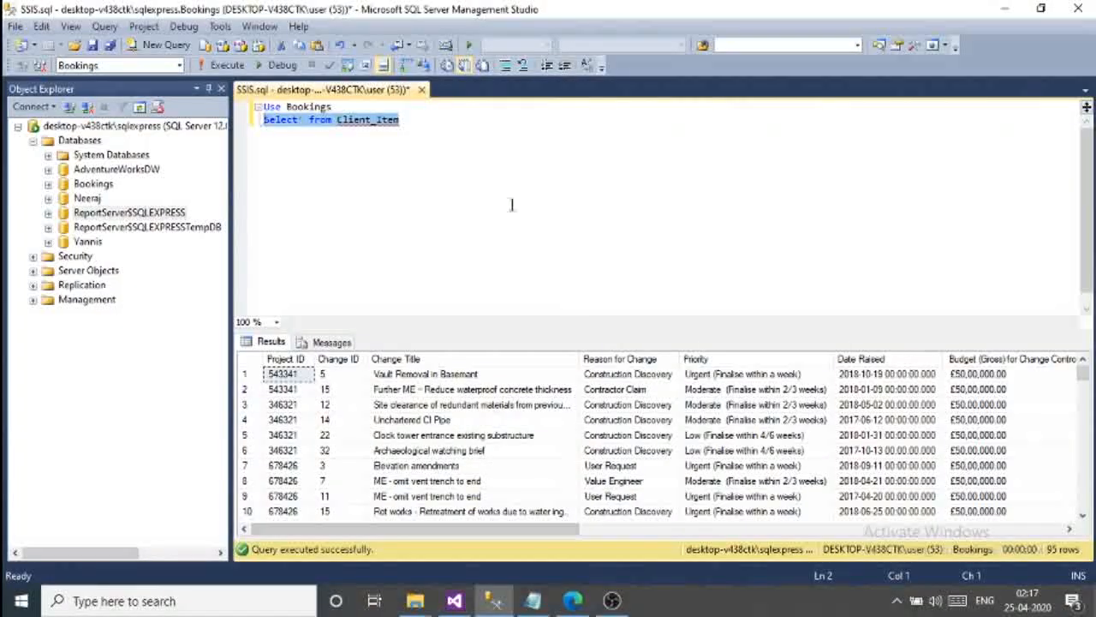